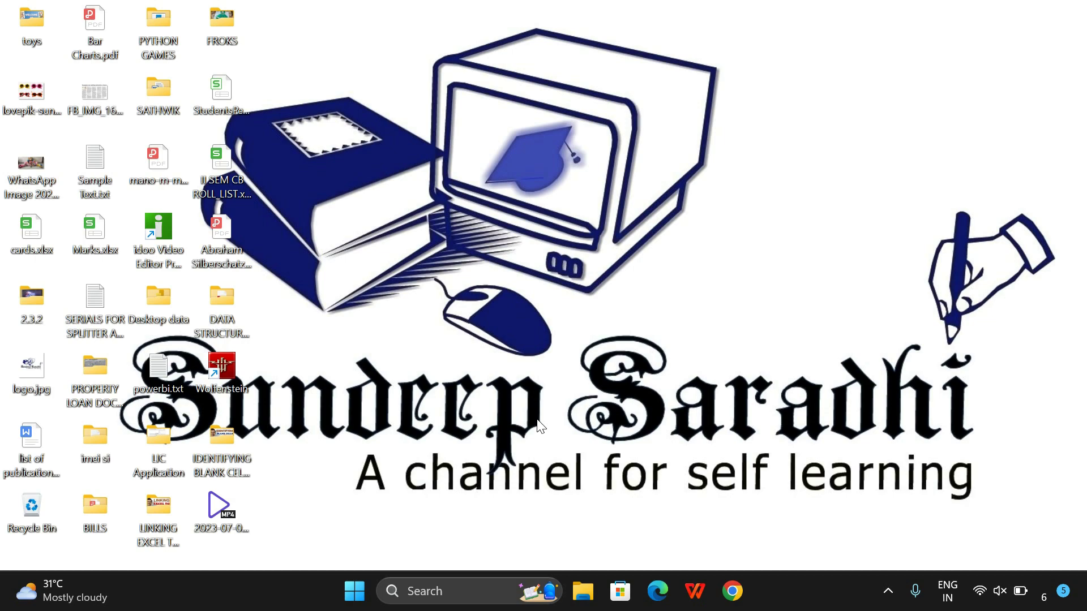
# Search Google in Chrome for 'open ai'.
pyautogui.click(731, 590)
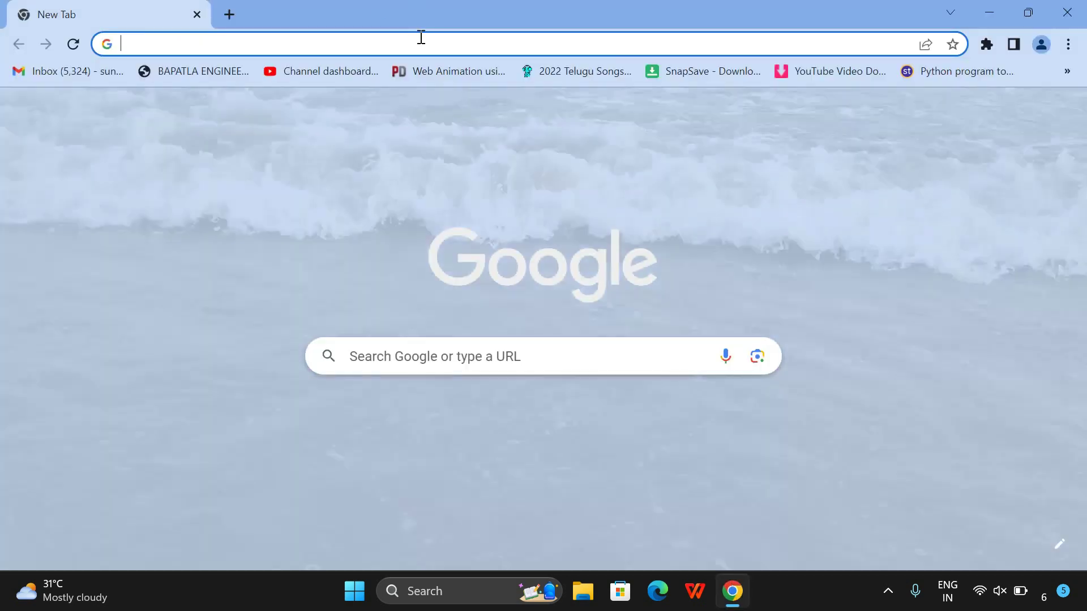
pyautogui.click(420, 38)
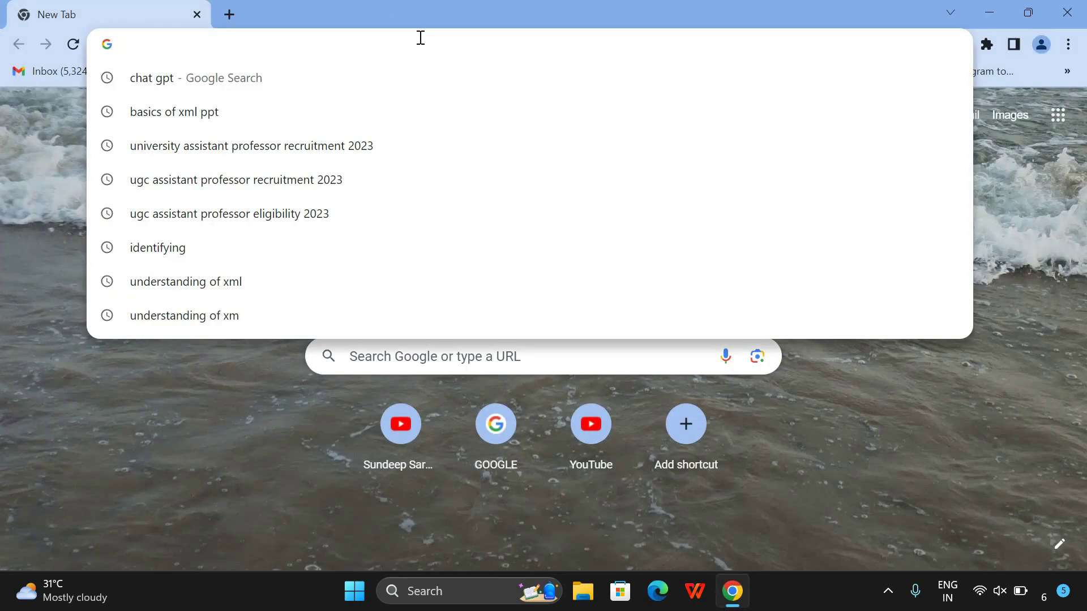
pyautogui.write('ope')
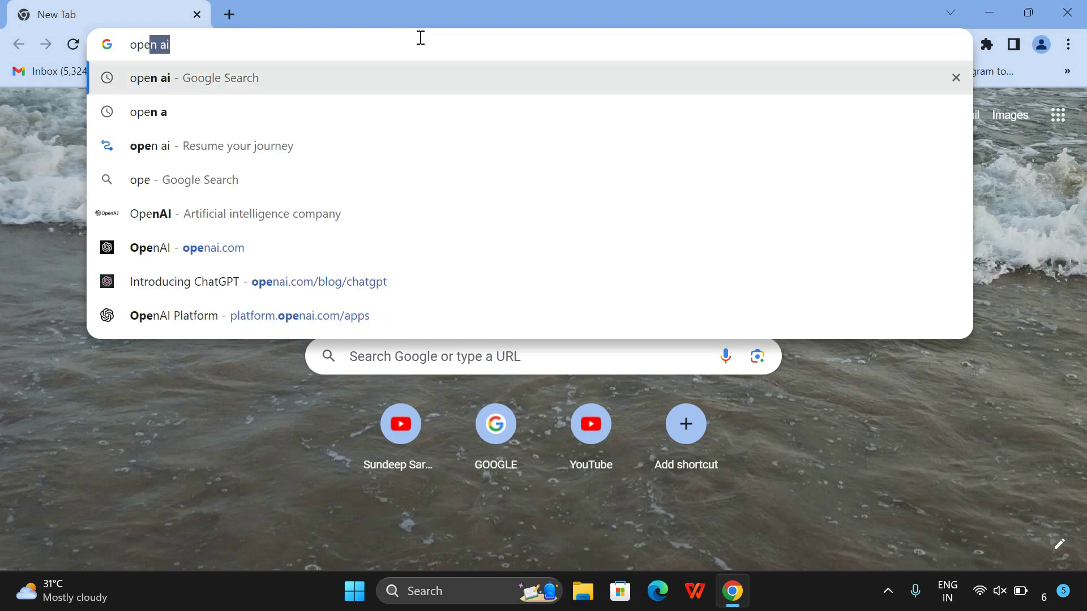
pyautogui.write('n ai')
pyautogui.press('Return')
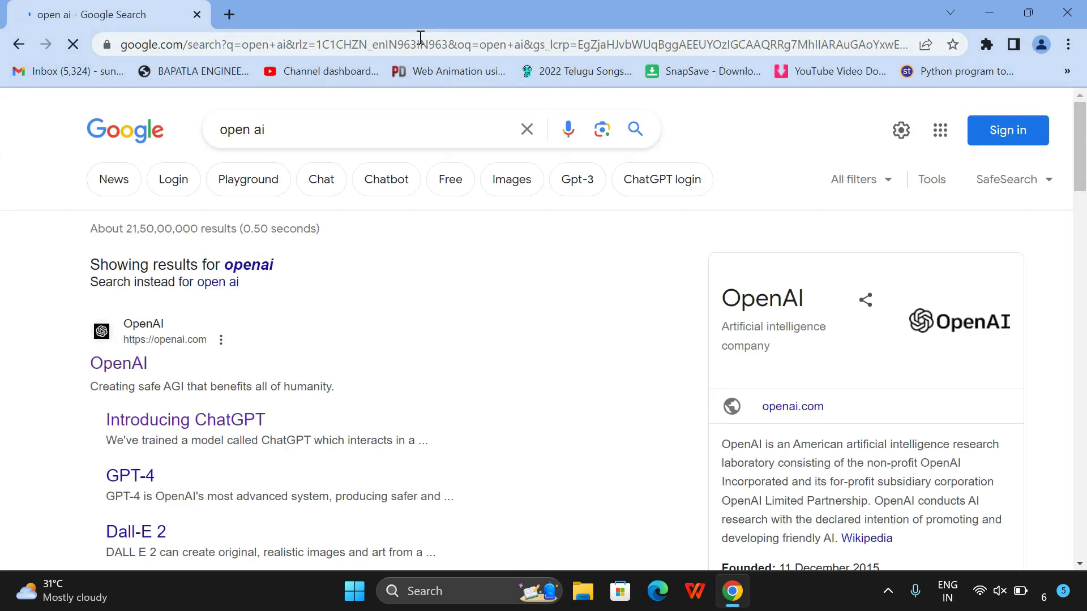
# Go to the OpenAI site and sign in with the saved Google account and its password.
pyautogui.click(129, 365)
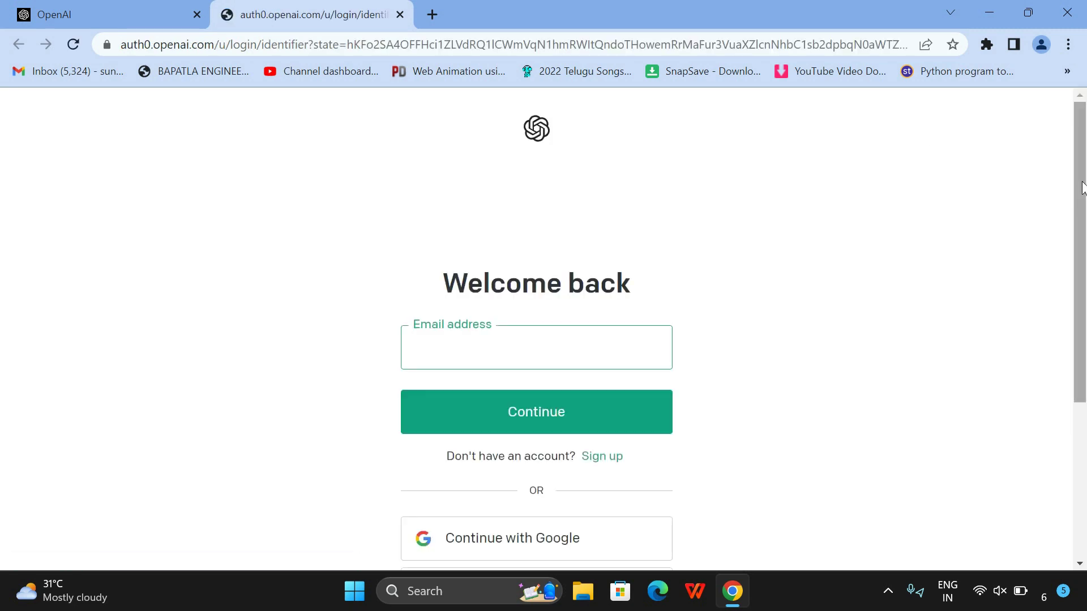
pyautogui.moveTo(1082, 187); pyautogui.dragTo(1082, 345)
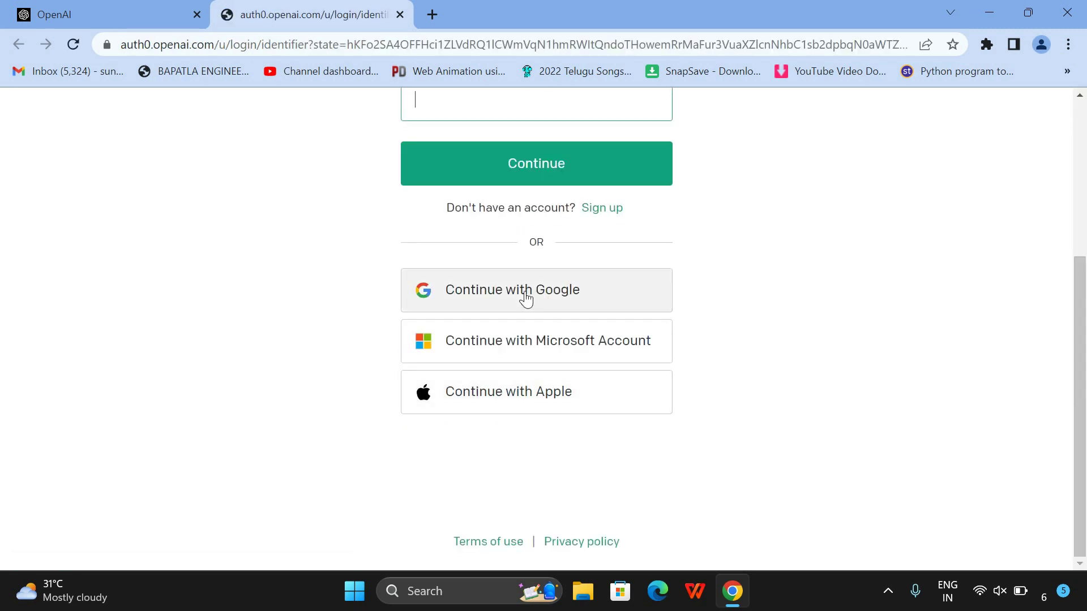
pyautogui.click(564, 290)
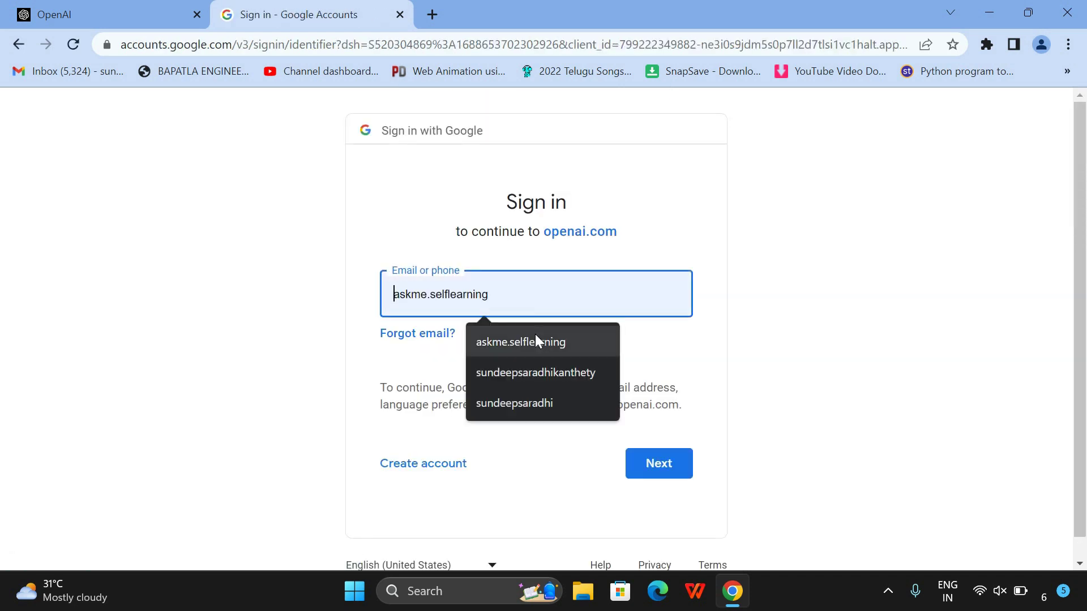
pyautogui.click(535, 336)
pyautogui.click(663, 467)
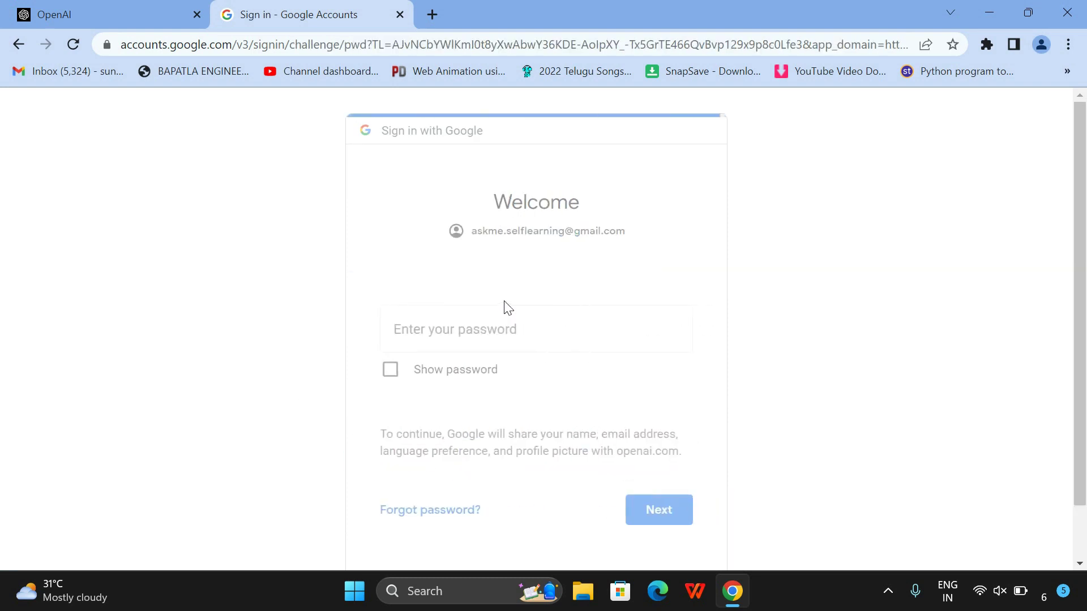
pyautogui.write('************')
pyautogui.press('Return')
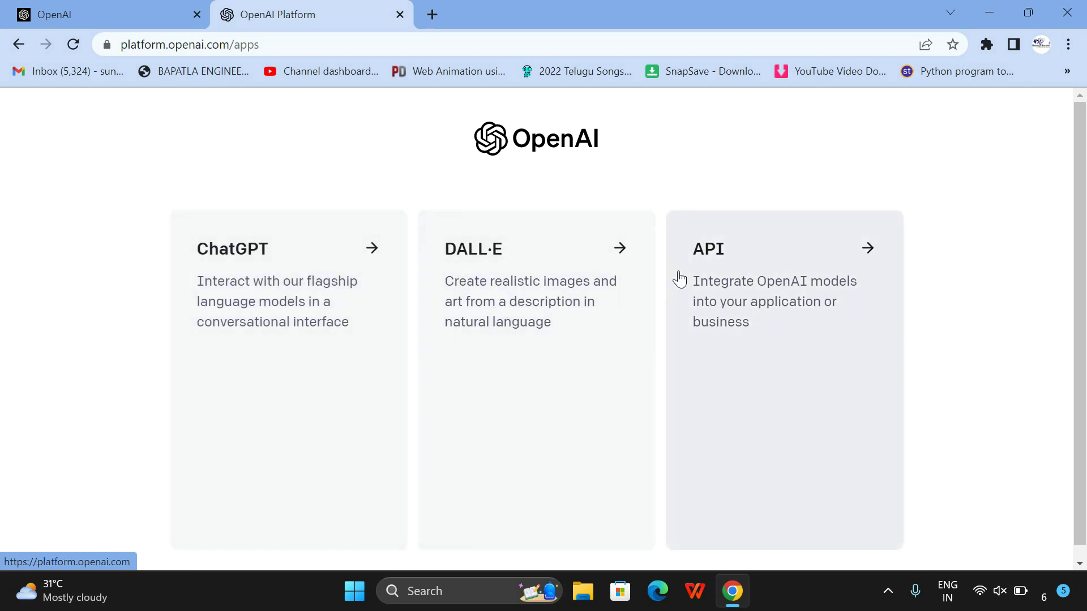
# Launch ChatGPT and get past the research preview and welcome notices.
pyautogui.click(276, 292)
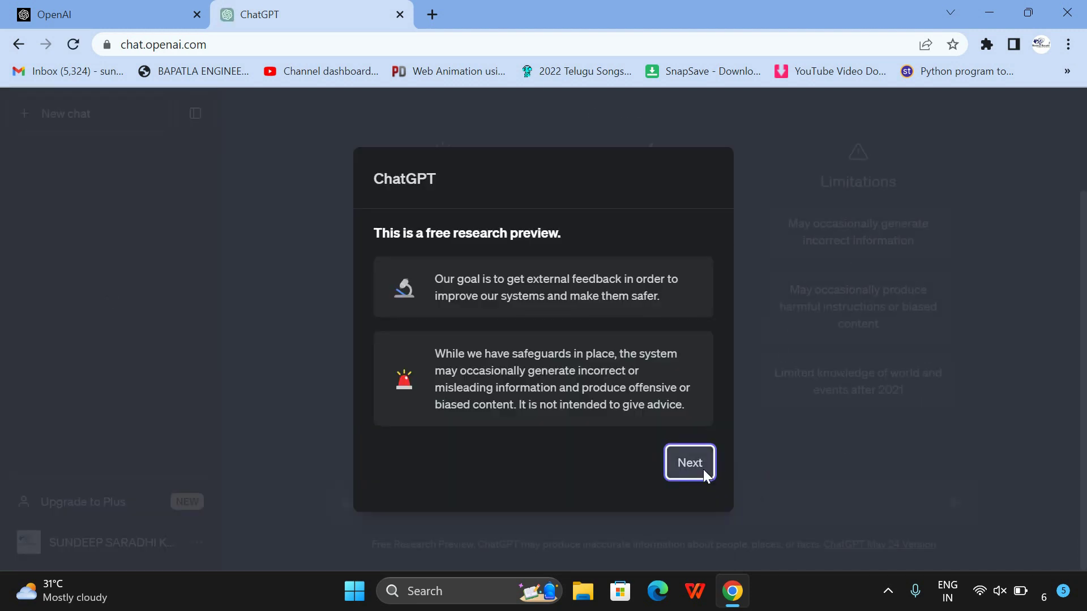
pyautogui.click(703, 470)
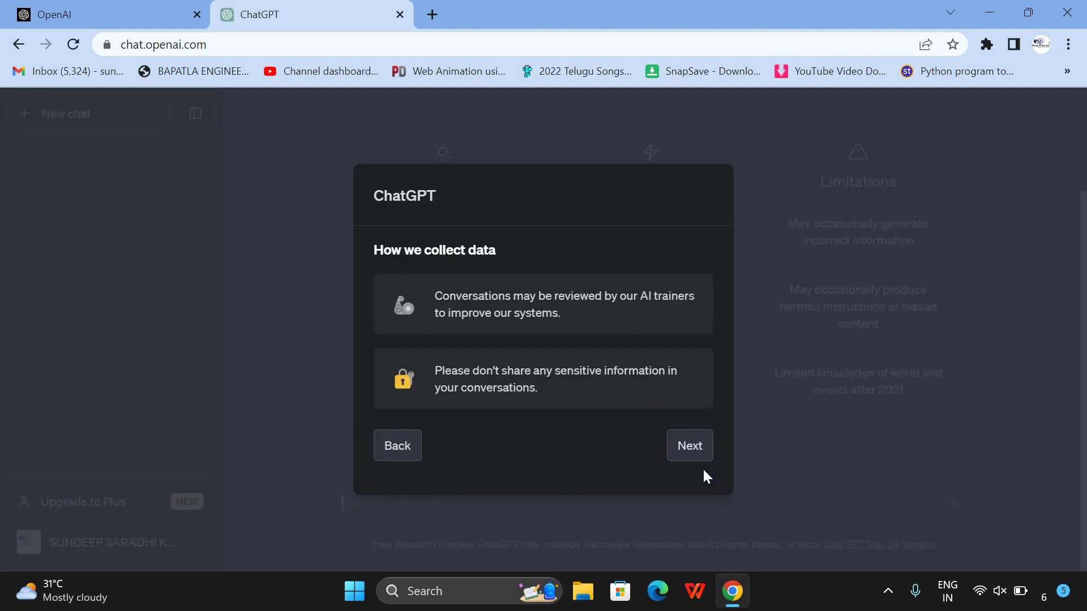
pyautogui.click(683, 456)
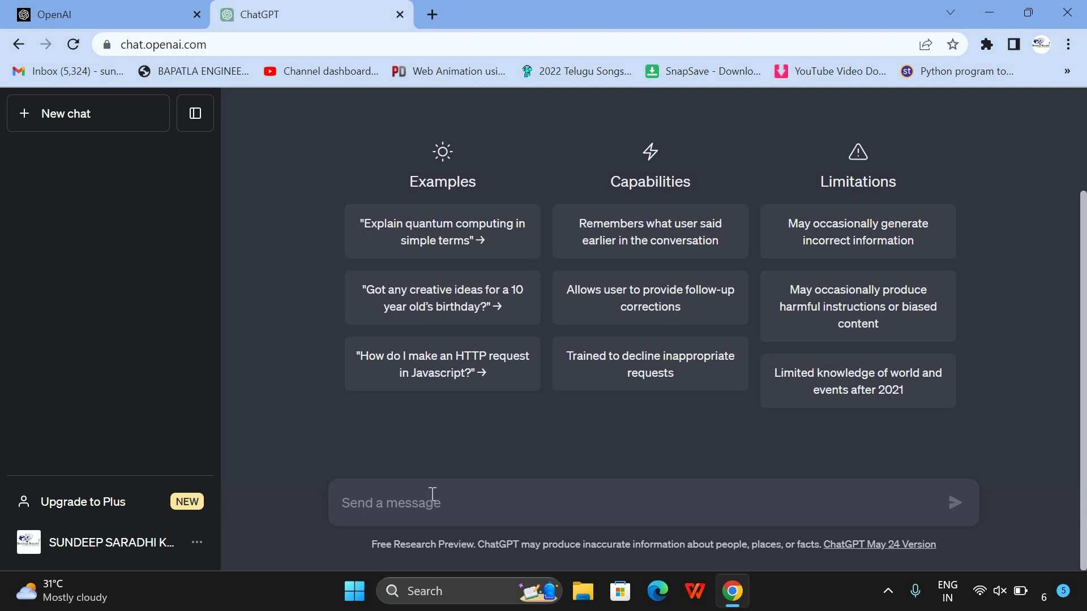
# Ask 'tell me about computer science and engineering' and halt the answer at point six.
pyautogui.write('tell me about computer science and engineering')
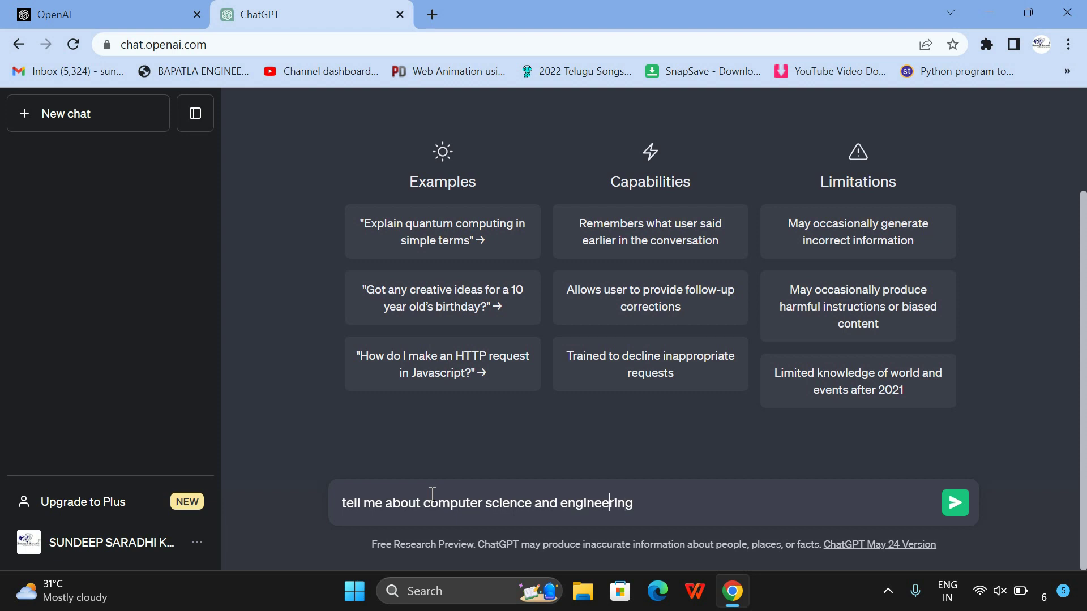
pyautogui.press('Left')
pyautogui.press('Left')
pyautogui.press('Left')
pyautogui.press('Left')
pyautogui.press('Left')
pyautogui.press('Left')
pyautogui.click(956, 503)
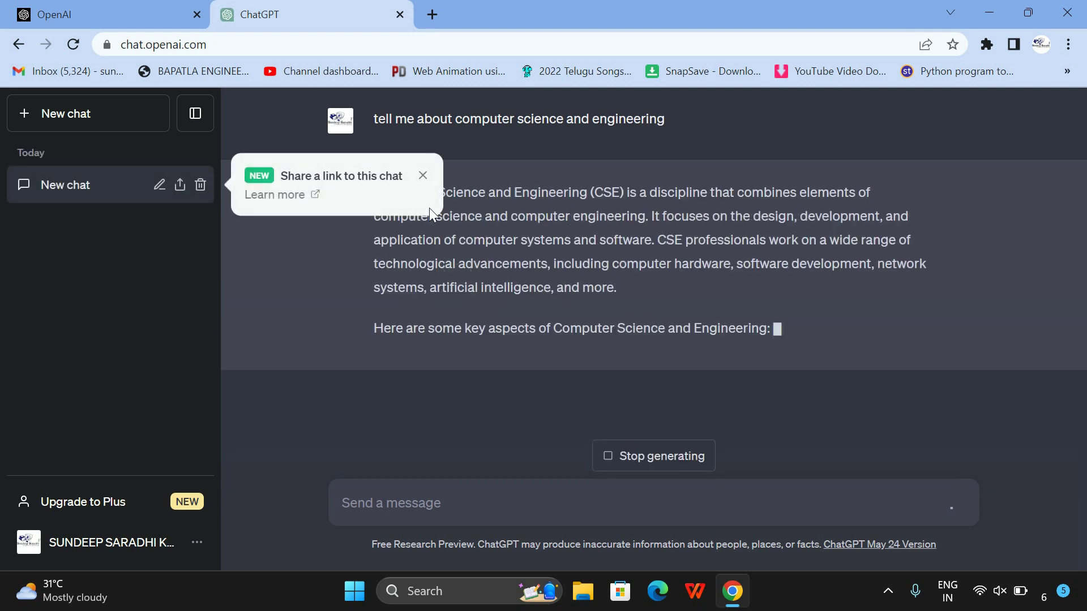
pyautogui.click(423, 176)
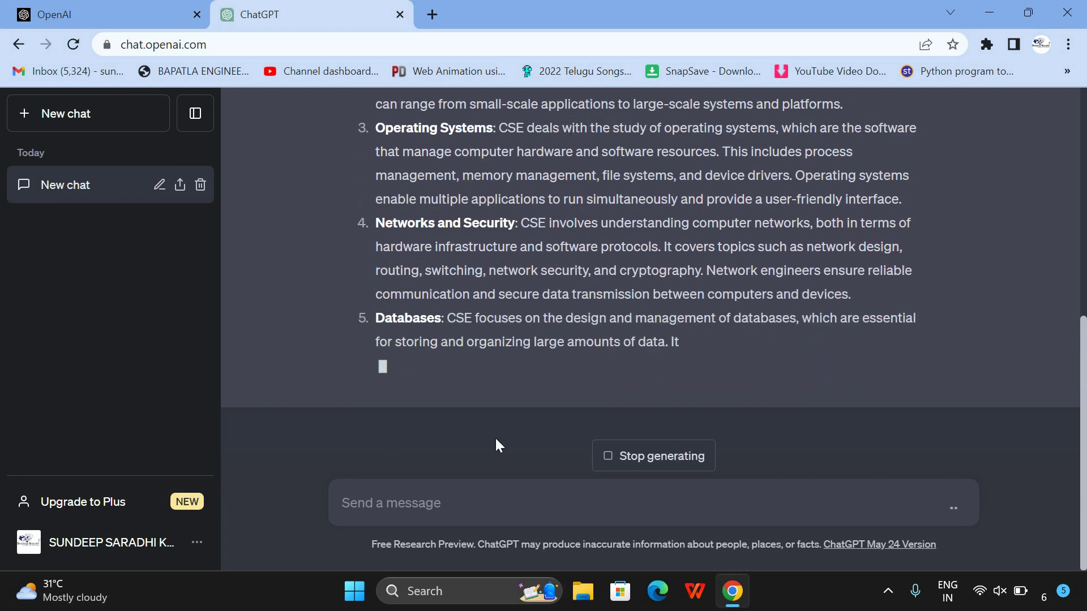
pyautogui.click(619, 456)
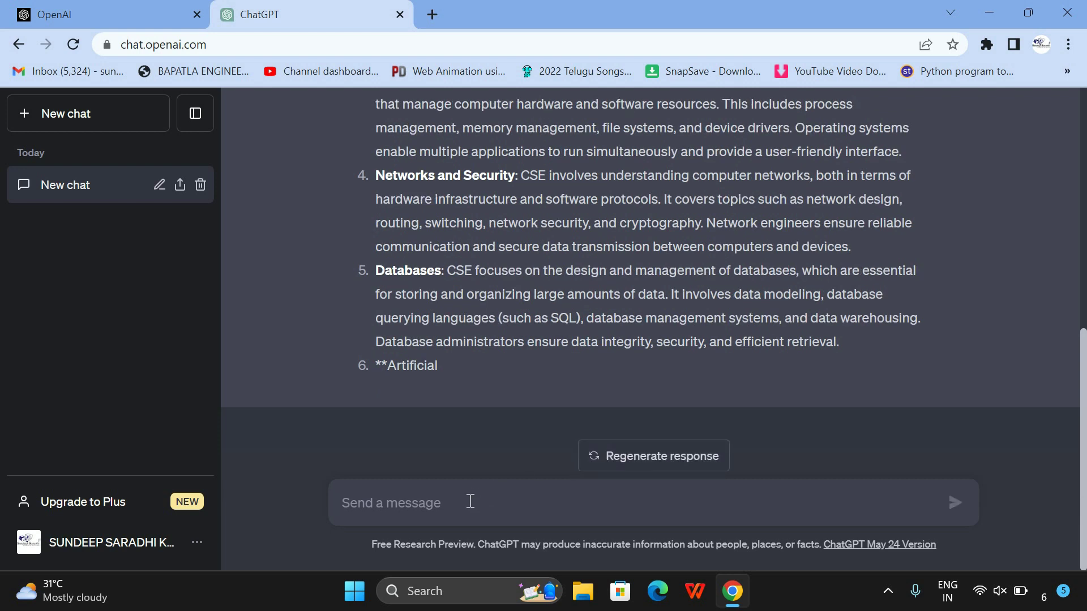
# Request a C program to find prime numbers.
pyautogui.write('p')
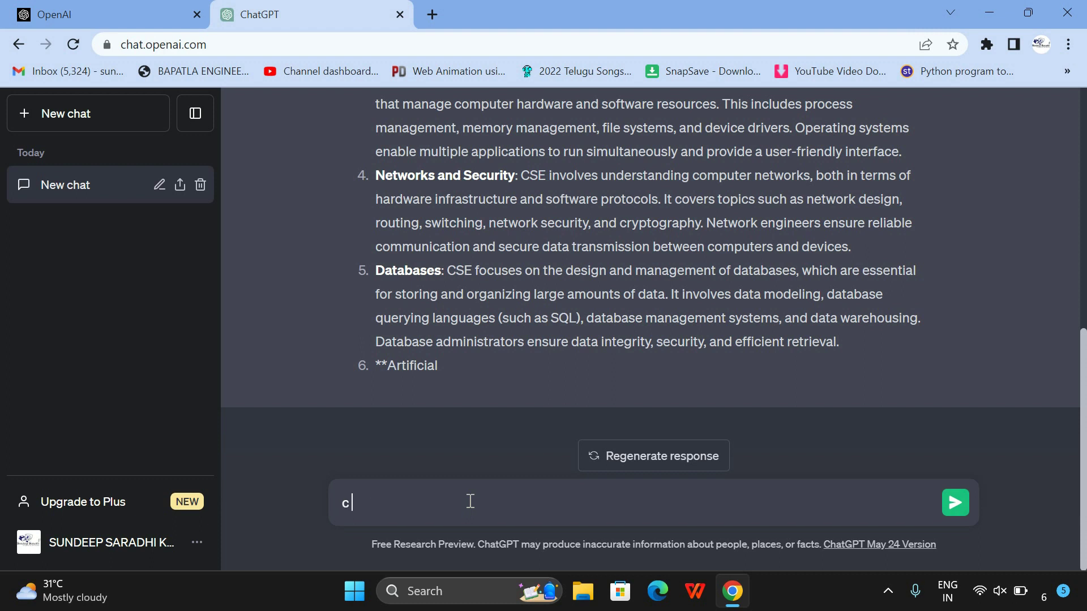
pyautogui.write(' program to find prin')
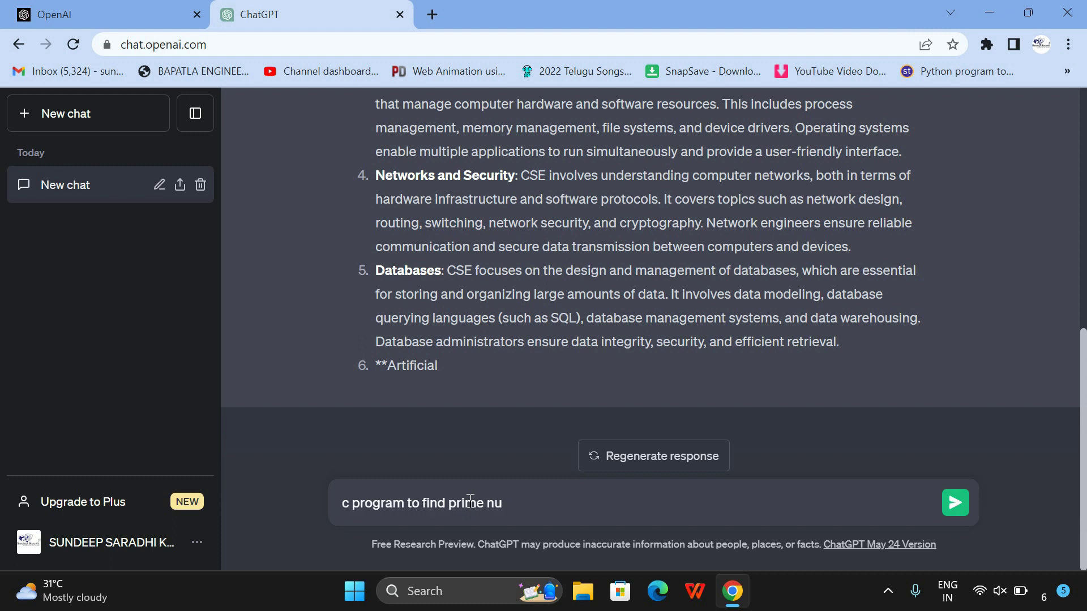
pyautogui.write('mber')
pyautogui.press('Return')
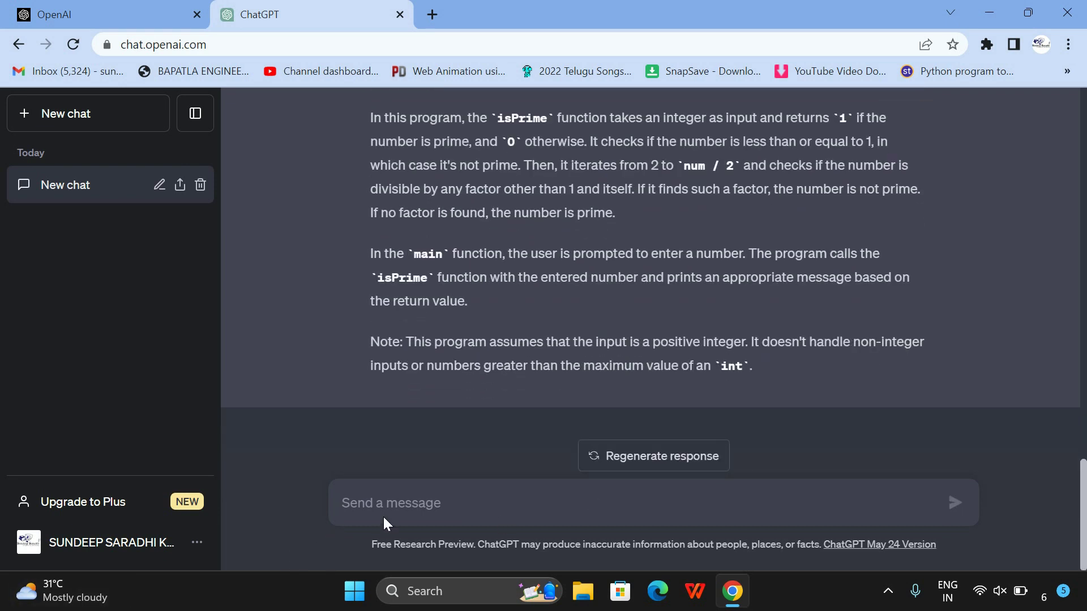
# Ask for resume-writing tips and halt the reply during the third tip.
pyautogui.write('give')
pyautogui.press('BackSpace')
pyautogui.write('me some')
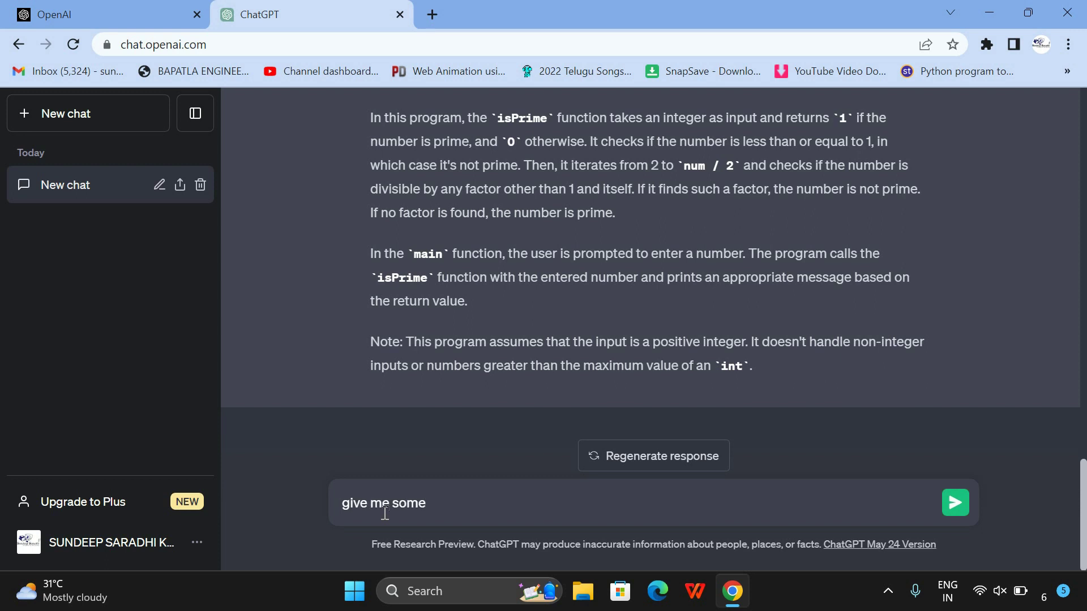
pyautogui.write('ips')
pyautogui.write(' to write resu')
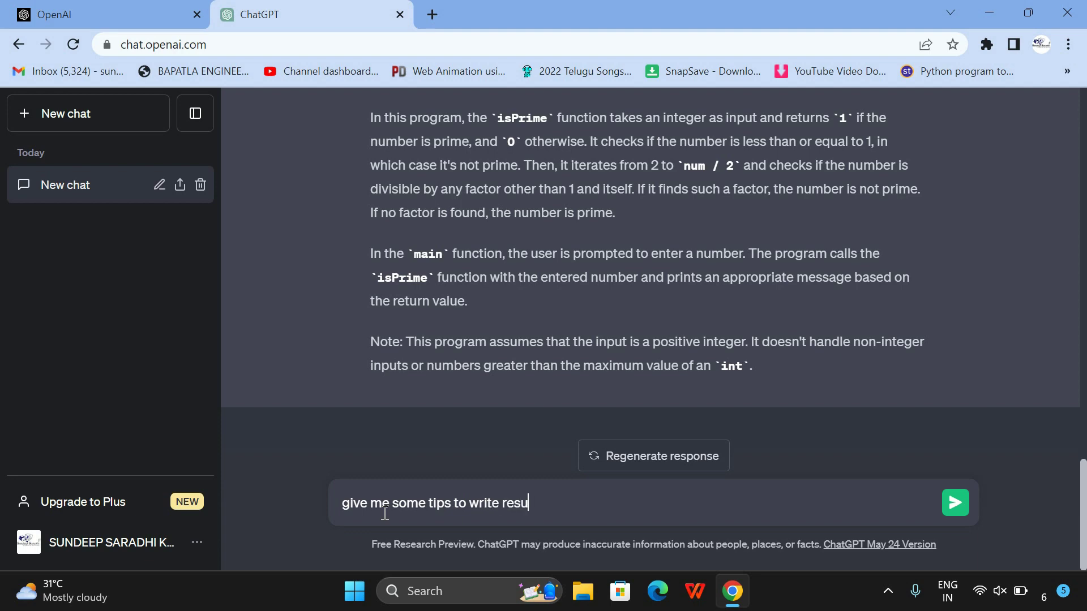
pyautogui.write('me')
pyautogui.press('Return')
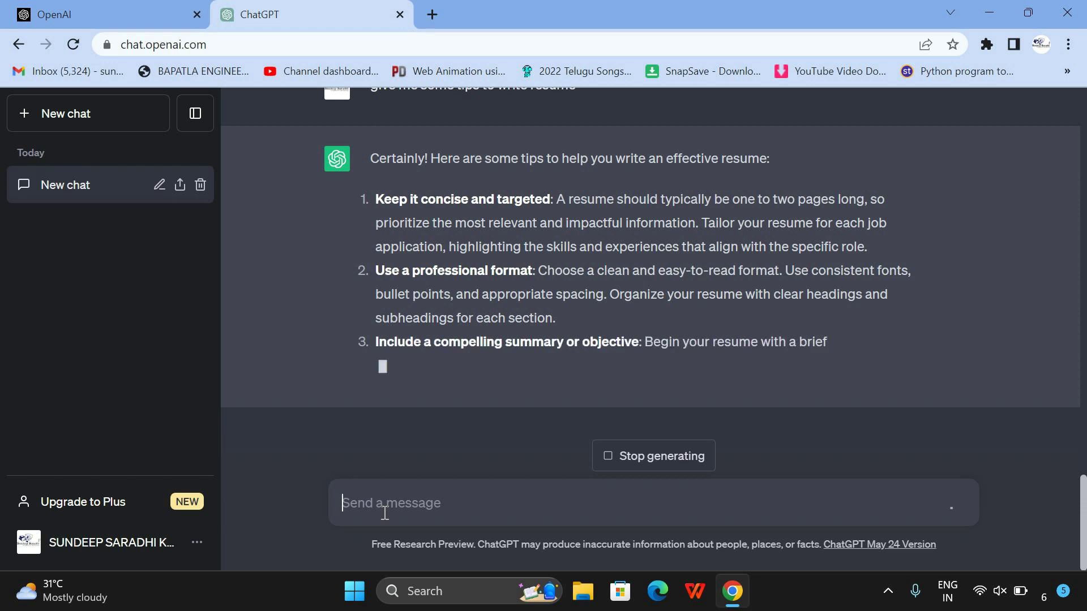
pyautogui.click(669, 459)
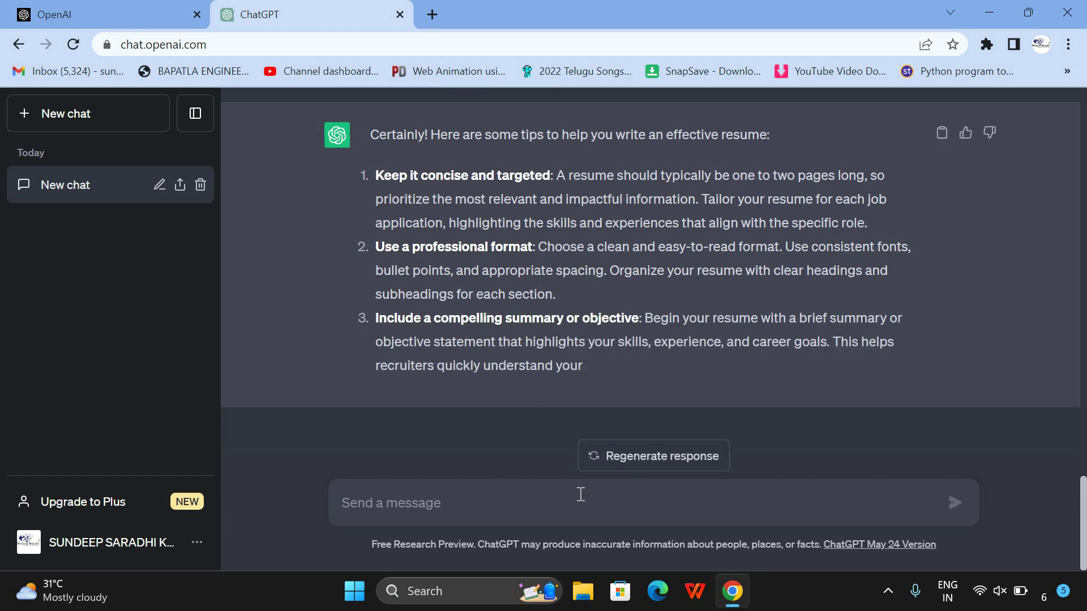
# Request a sample resume and halt generation once the Projects section appears.
pyautogui.write('g')
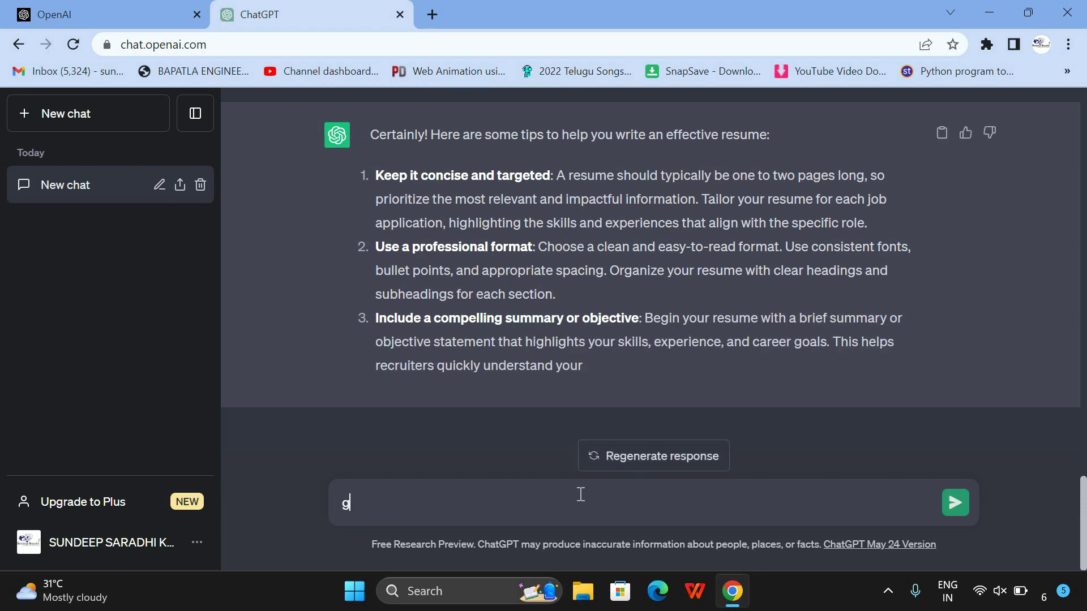
pyautogui.write('ive')
pyautogui.write('e s')
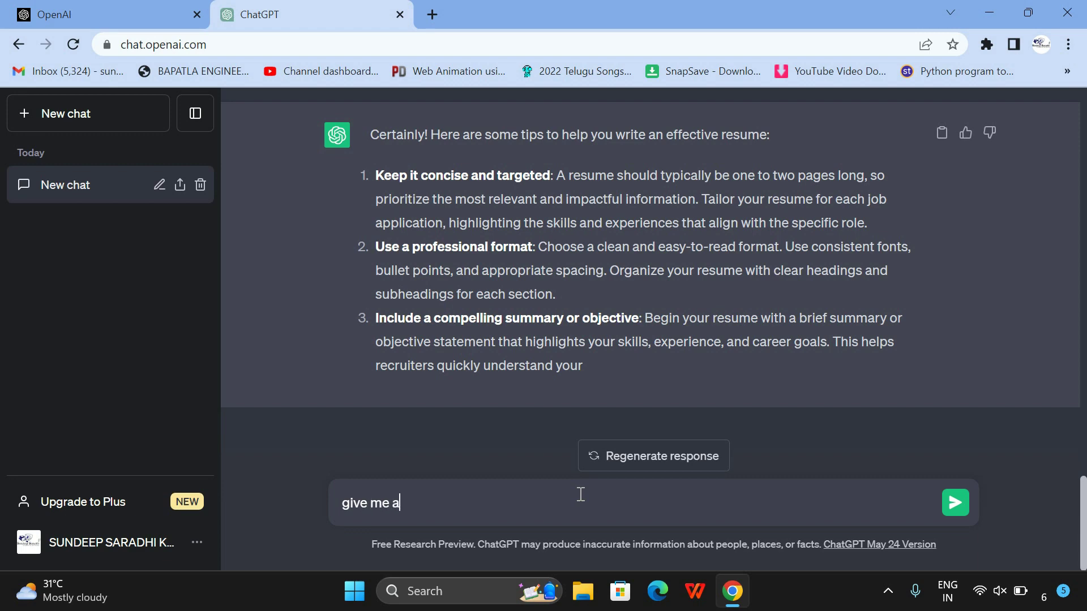
pyautogui.write('samp')
pyautogui.write('esume')
pyautogui.press('Return')
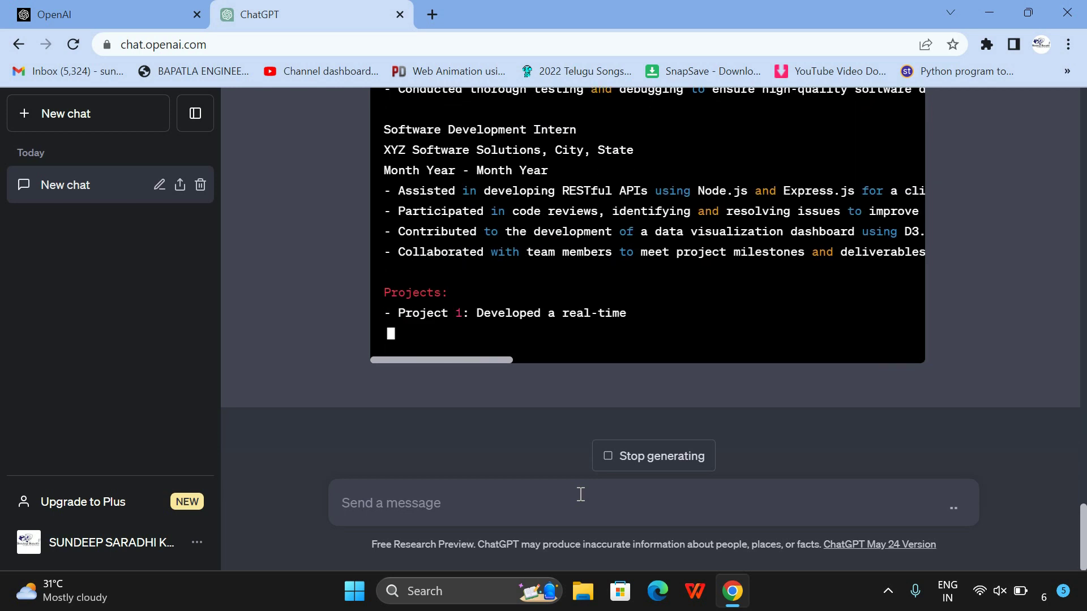
pyautogui.click(627, 454)
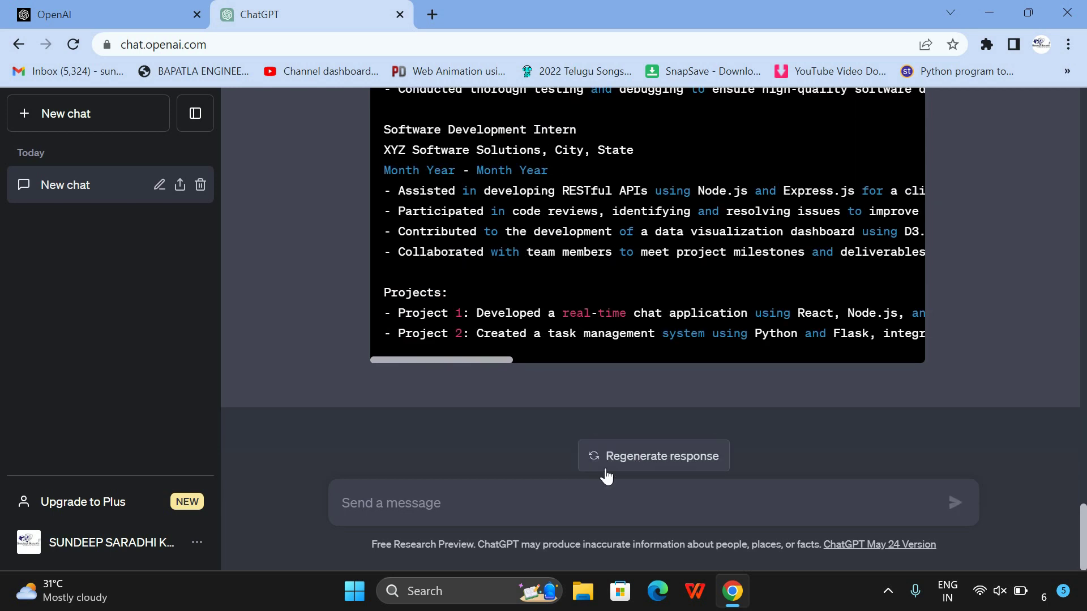
# Ask about the latest technology in 100 words.
pyautogui.write('tell me aboyt')
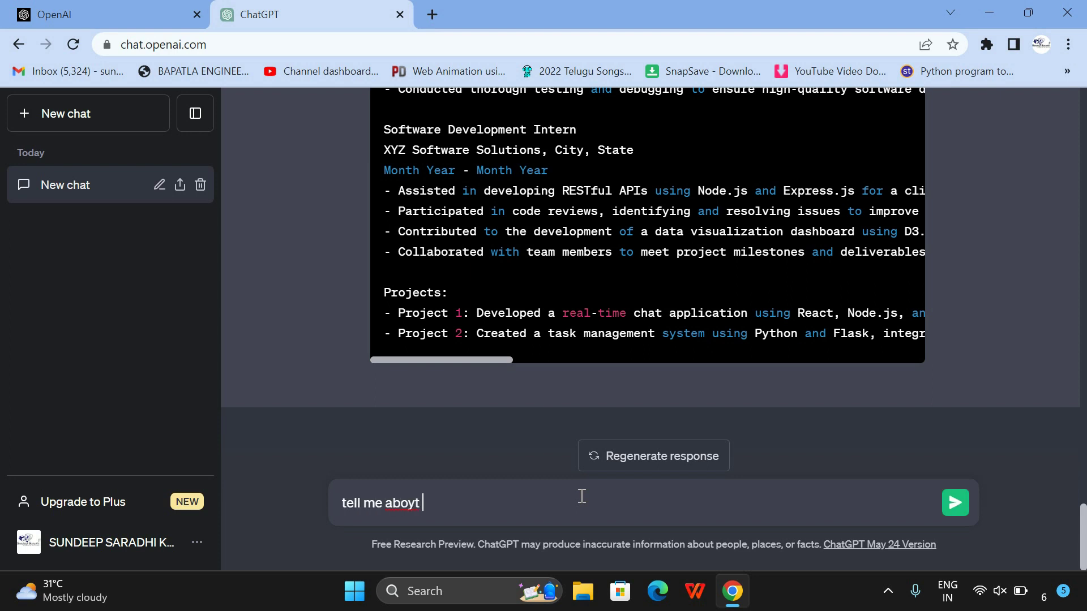
pyautogui.press('BackSpace')
pyautogui.press('BackSpace')
pyautogui.write('technology in 10')
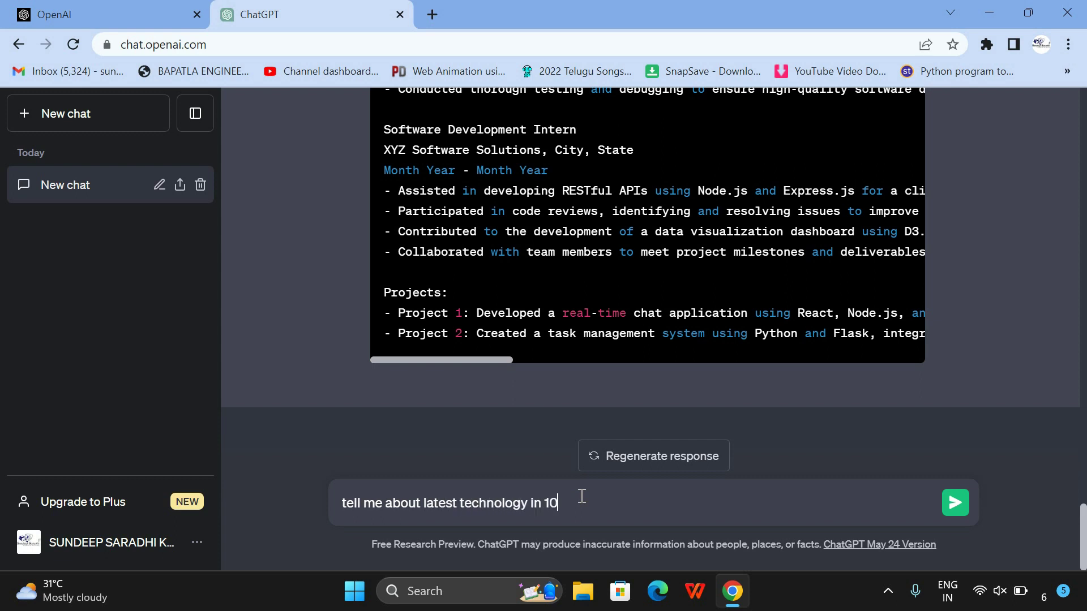
pyautogui.write('0 words')
pyautogui.press('Return')
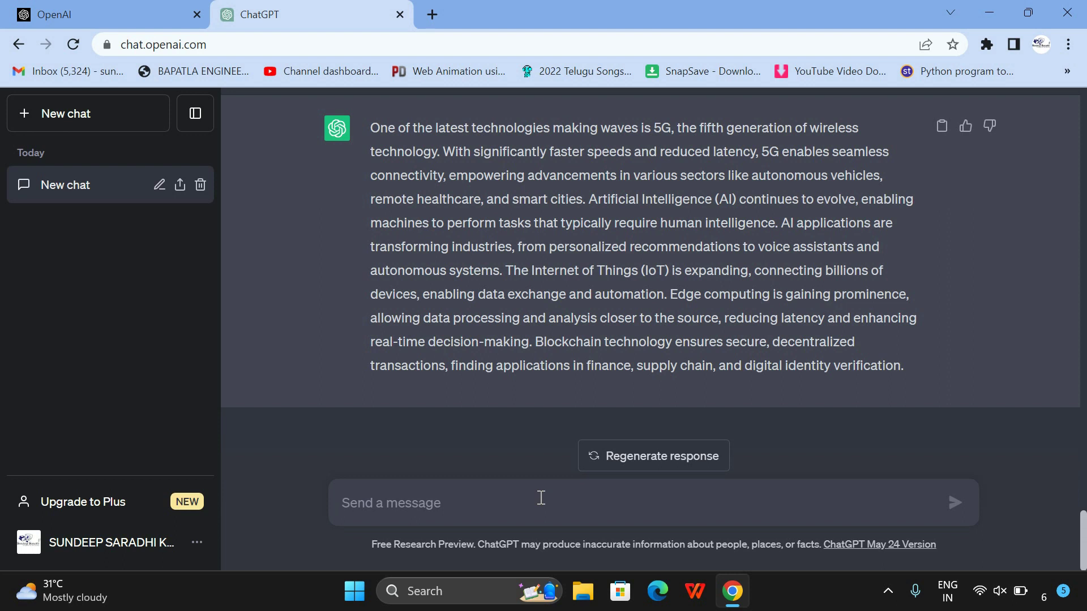
# Ask for a sample letter written for a manager.
pyautogui.write('give ma')
pyautogui.write('e a sample letter')
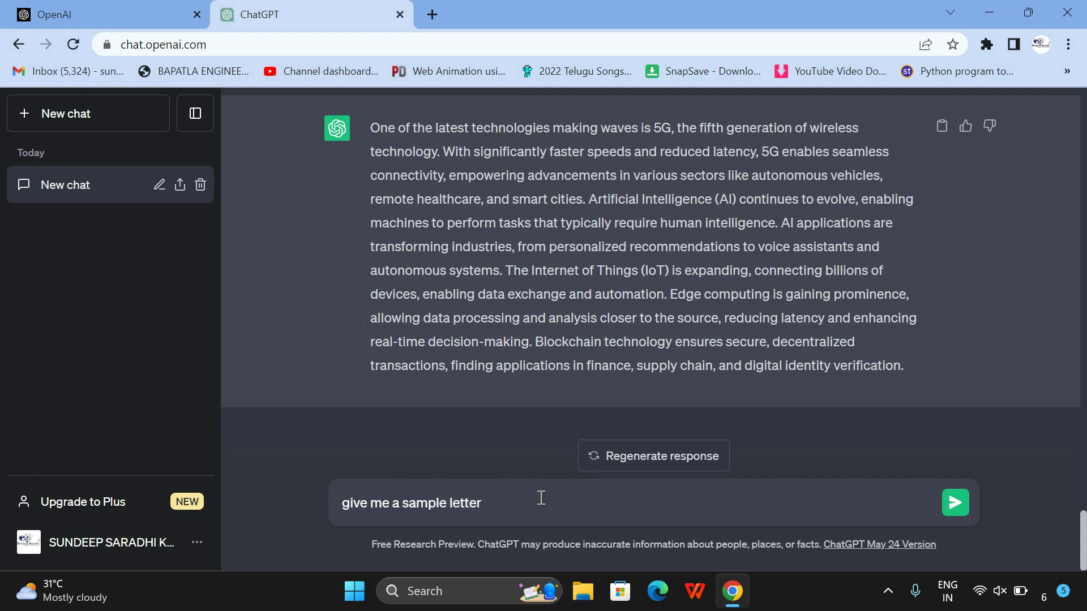
pyautogui.write(' witen fo')
pyautogui.write('nager')
pyautogui.press('Return')
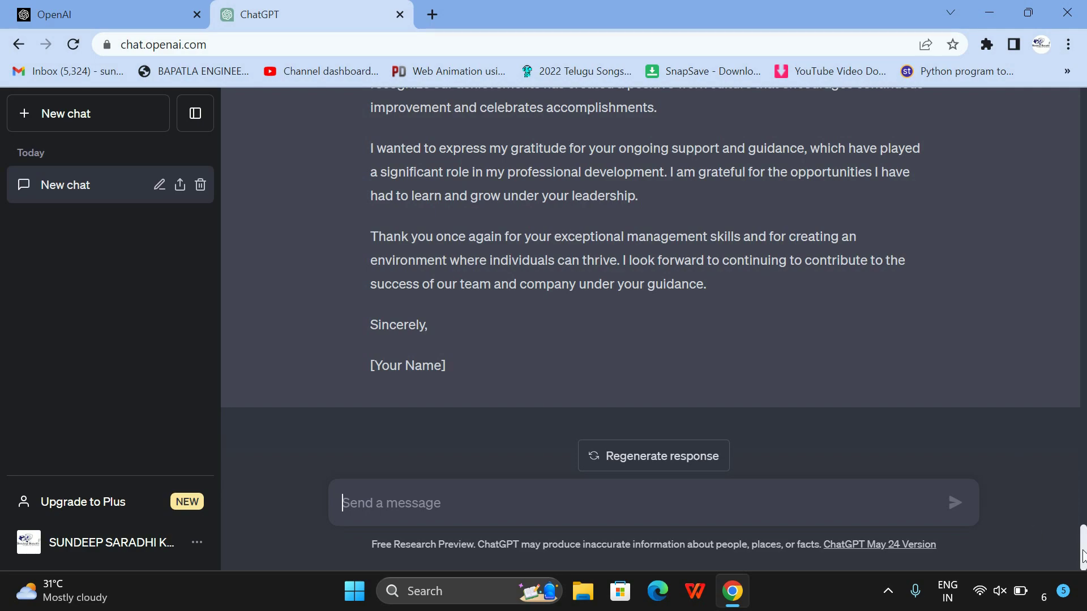
pyautogui.moveTo(1083, 558); pyautogui.dragTo(1082, 204)
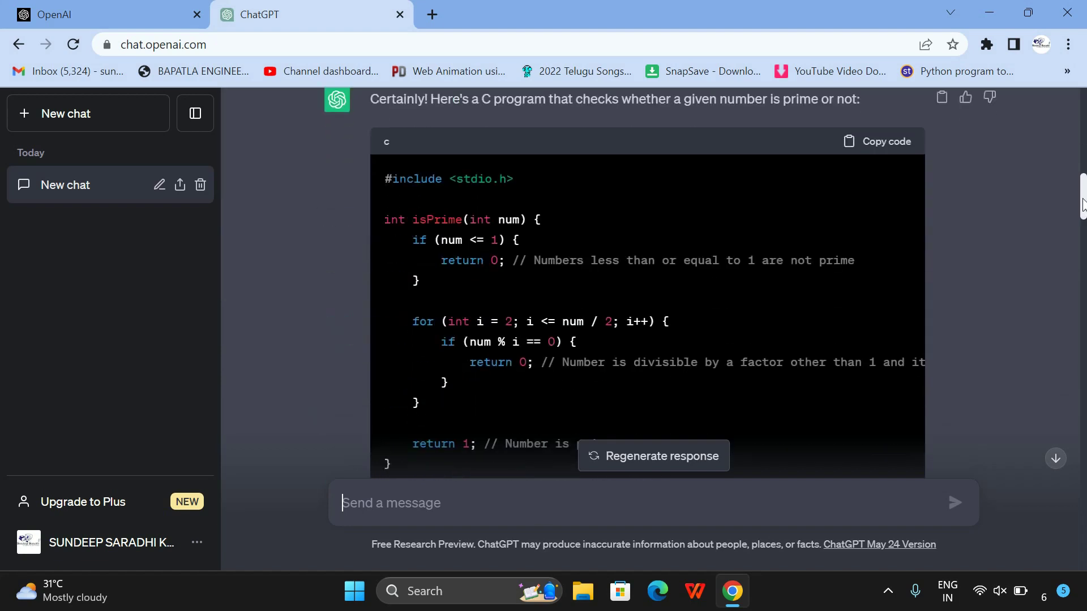
pyautogui.moveTo(1082, 205); pyautogui.dragTo(1082, 207)
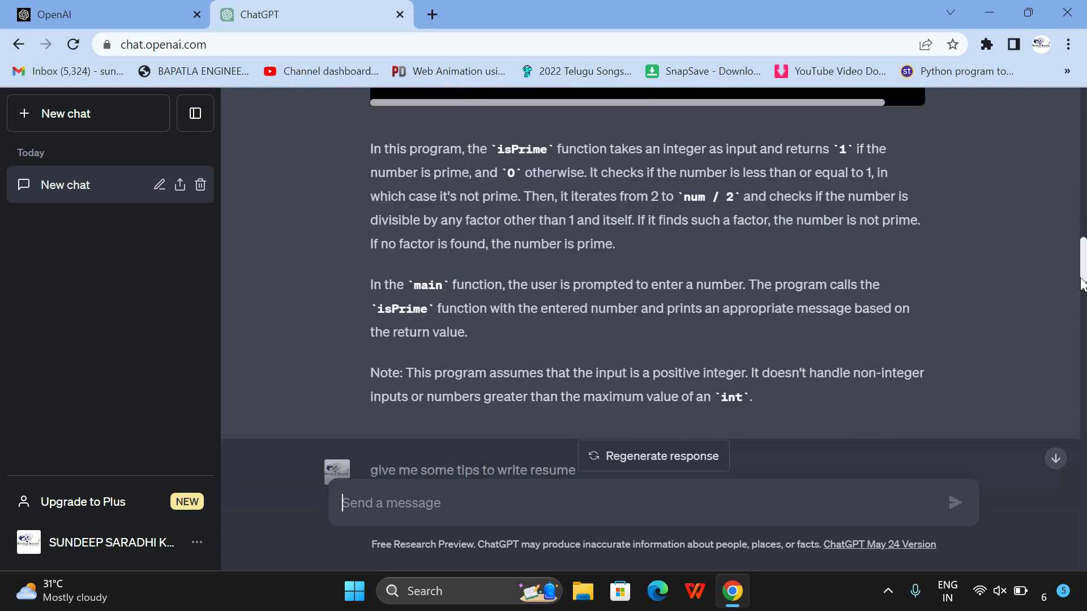
pyautogui.moveTo(1082, 202); pyautogui.dragTo(1082, 426)
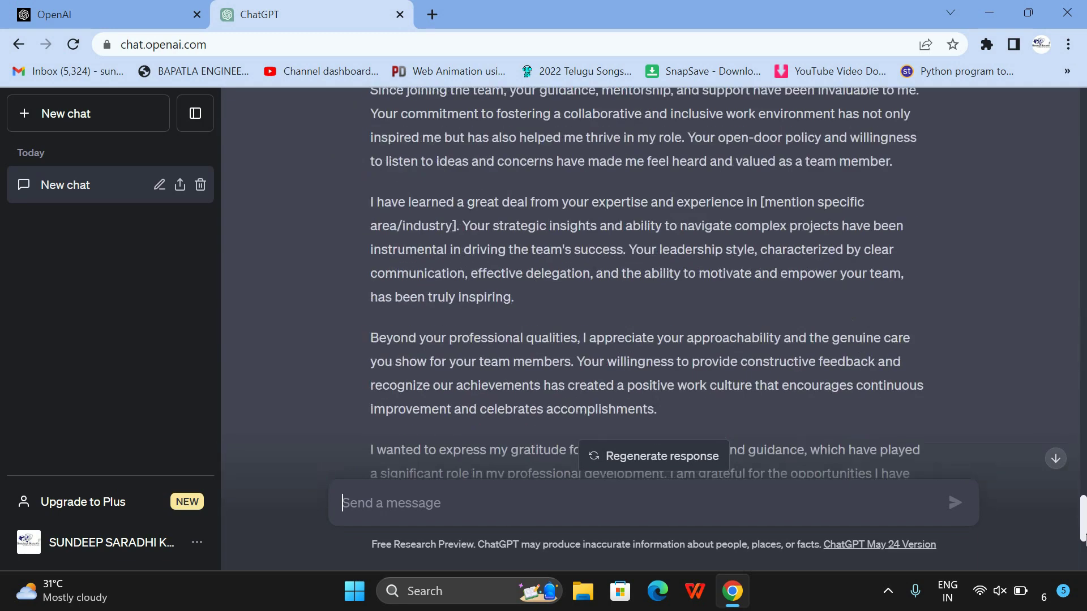
pyautogui.scroll(-5, 1083, 538)
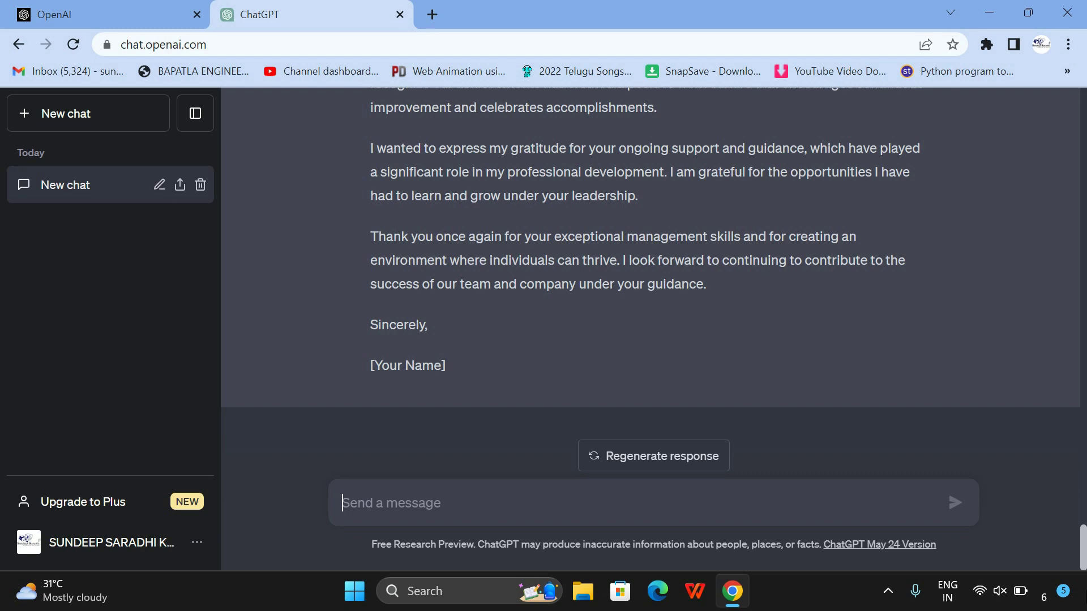
pyautogui.moveTo(1083, 543)
pyautogui.mouseDown()
pyautogui.moveTo(1083, 450)
pyautogui.moveTo(1083, 578)
pyautogui.mouseUp()
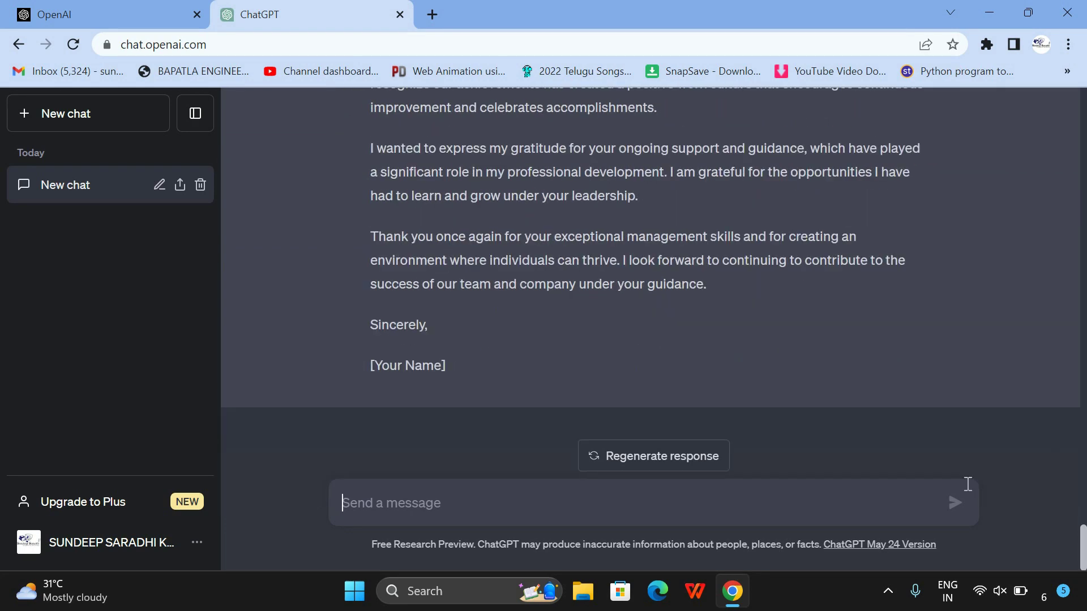